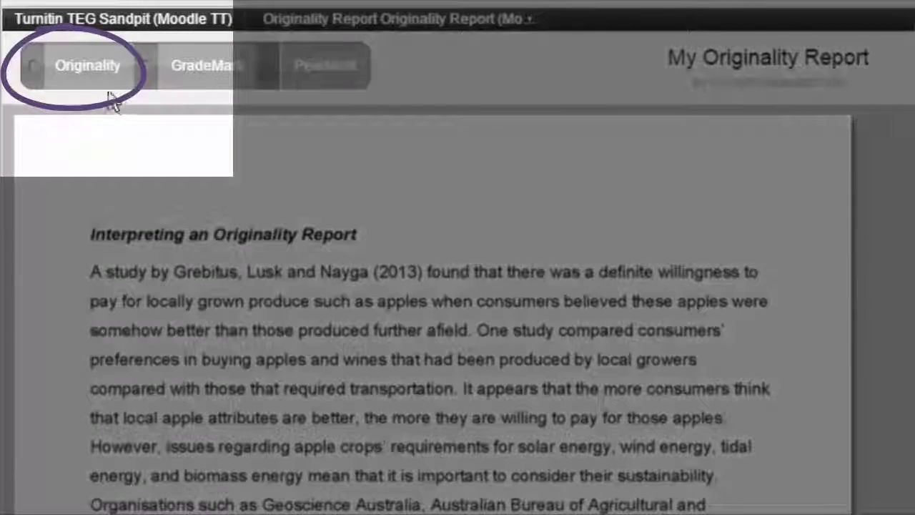
Load the originality report and scroll to the coloured matches and the Match Overview led by agriculturejournals.cz at 7%.
{"action": "left_click", "coordinate": [93, 80]}
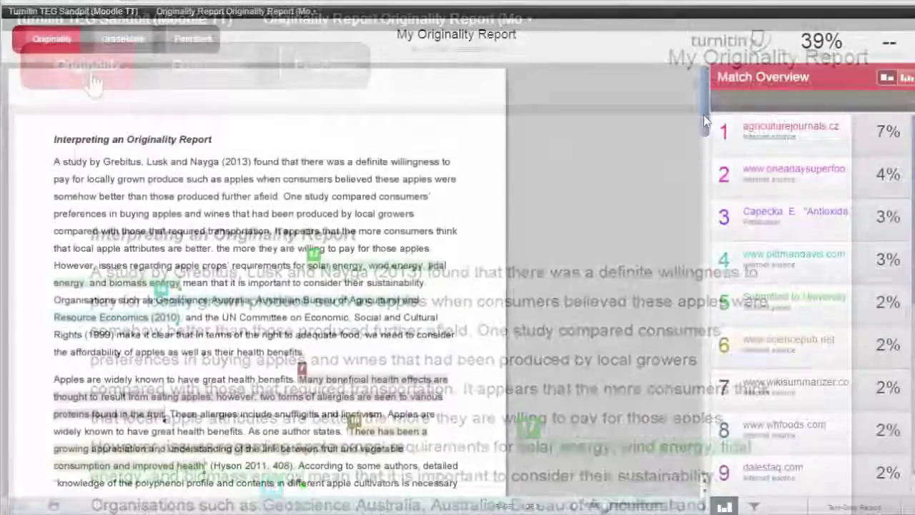
{"action": "left_click_drag", "start_coordinate": [704, 122], "coordinate": [701, 281]}
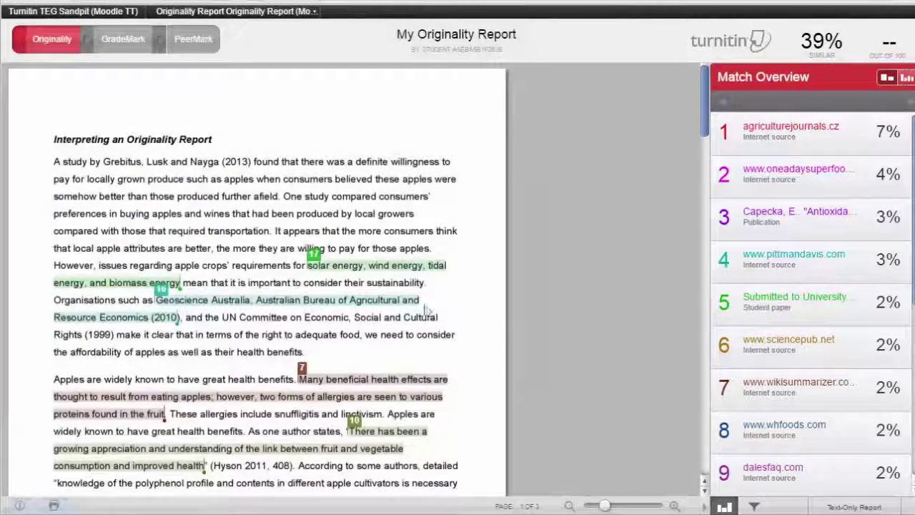
{"action": "left_click", "coordinate": [313, 255]}
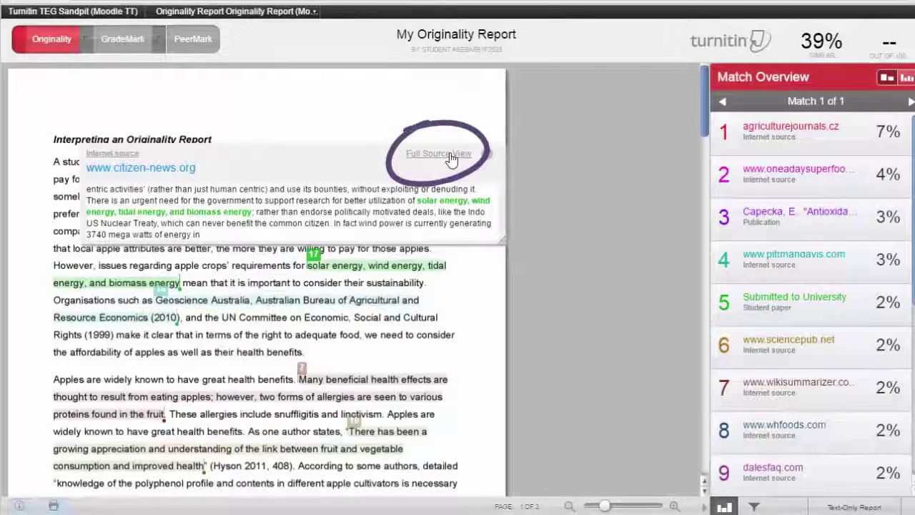
Show the full source text for the citizen-news.org match.
{"action": "left_click", "coordinate": [451, 154]}
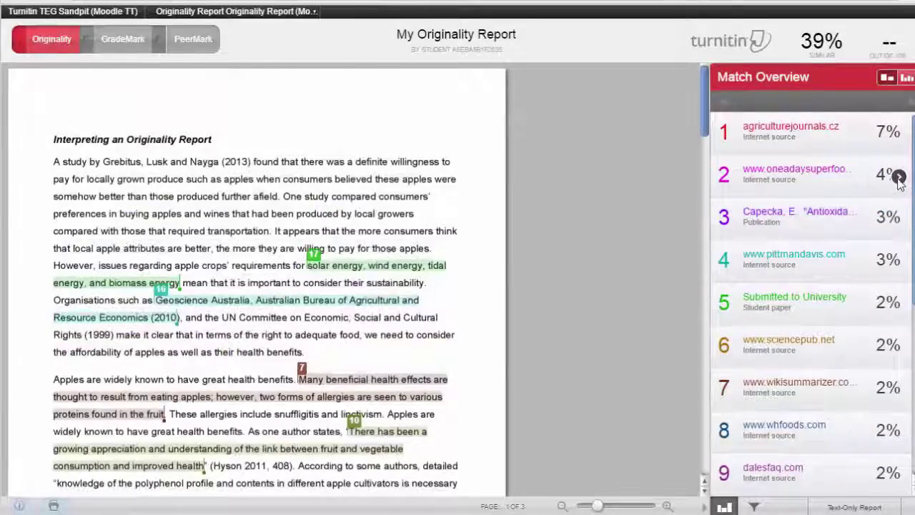
Break down source 2's 4% match and show the identical aussieapples.com.au excerpt.
{"action": "left_click", "coordinate": [899, 177]}
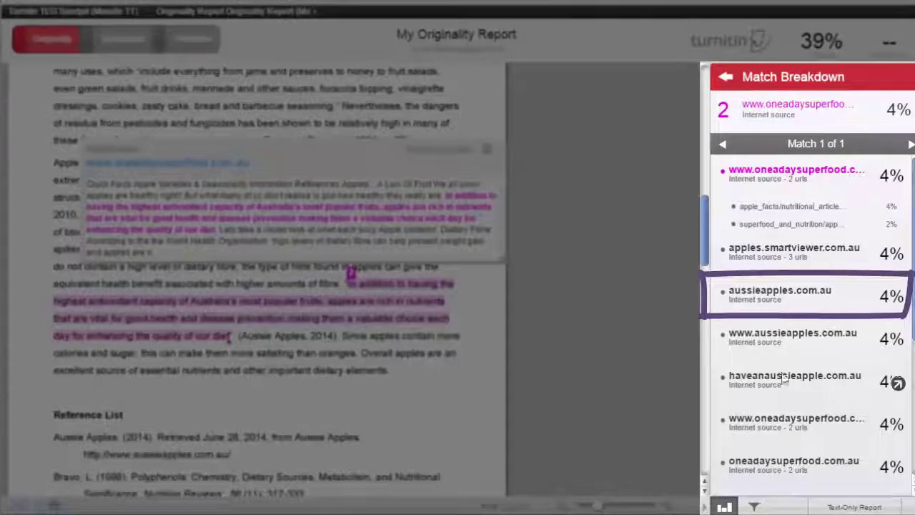
{"action": "left_click", "coordinate": [793, 298]}
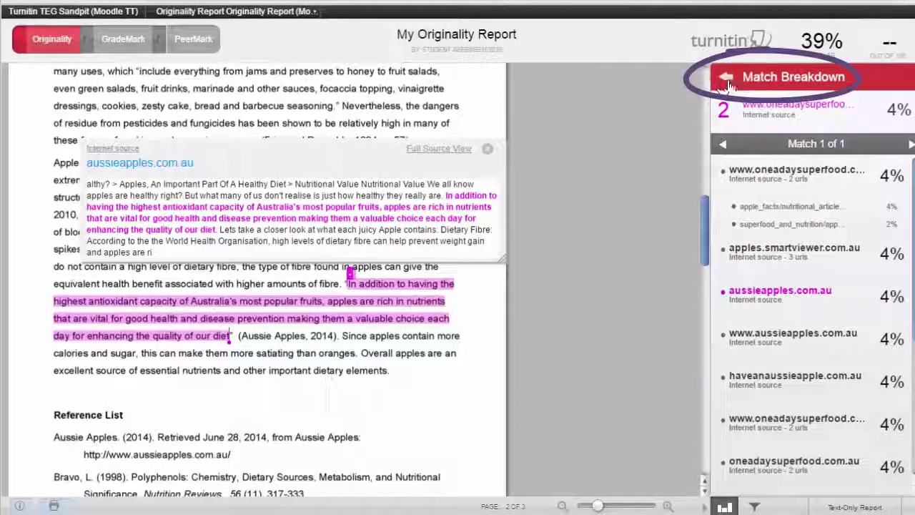
Check agriculturejournals.cz's 7% breakdown, then open the breakdown for source 3, the Capecka publication.
{"action": "left_click", "coordinate": [726, 79]}
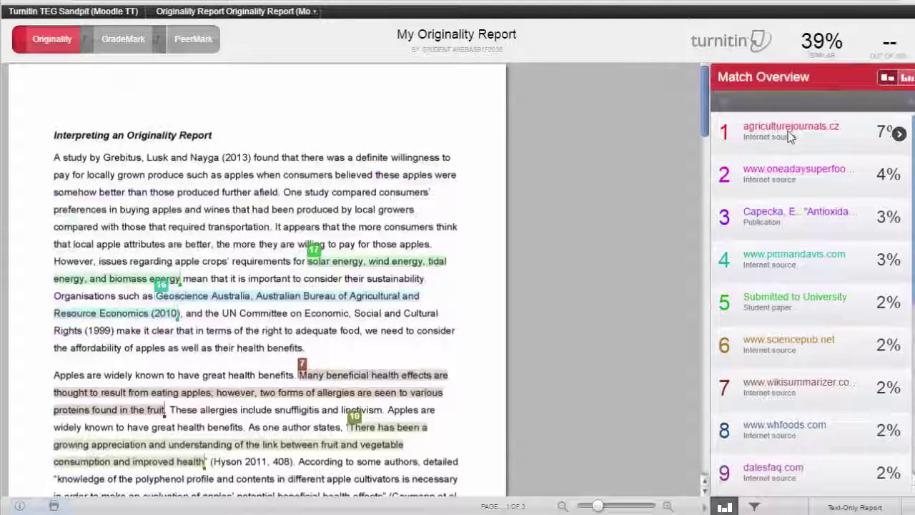
{"action": "left_click", "coordinate": [899, 135]}
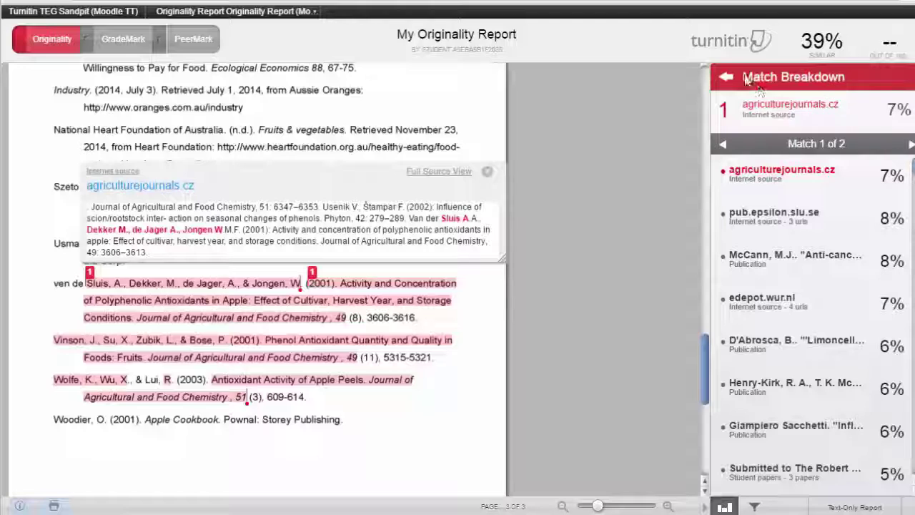
{"action": "left_click", "coordinate": [726, 77]}
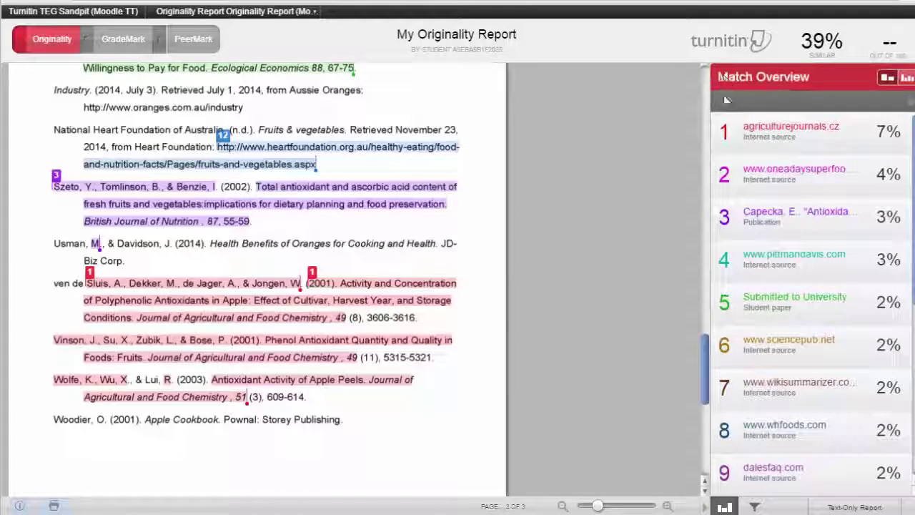
{"action": "left_click", "coordinate": [899, 218]}
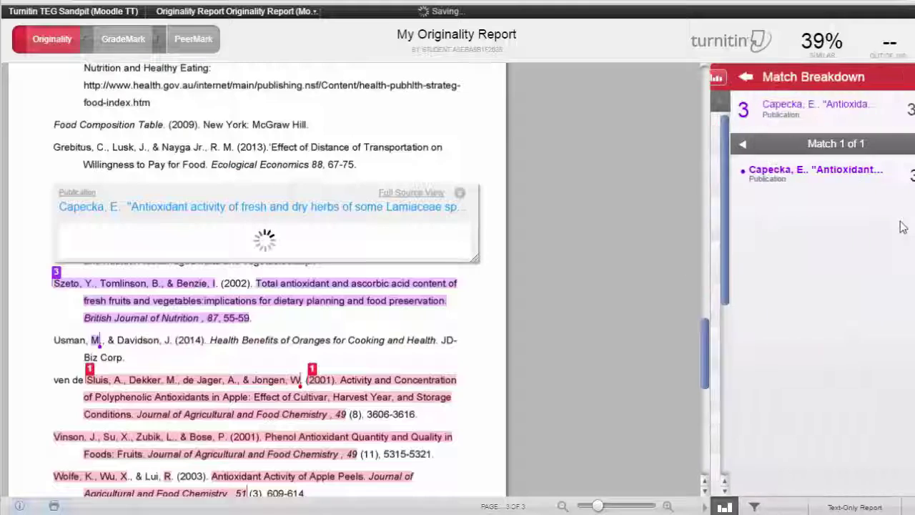